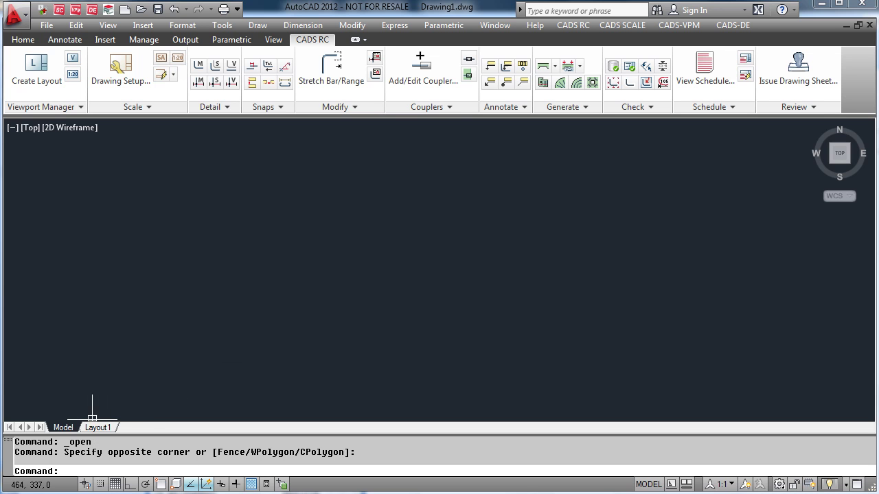
- Start a CADS RC layout at 1:20 working scale, named 001, on an A1 sheet
left_click(38, 70)
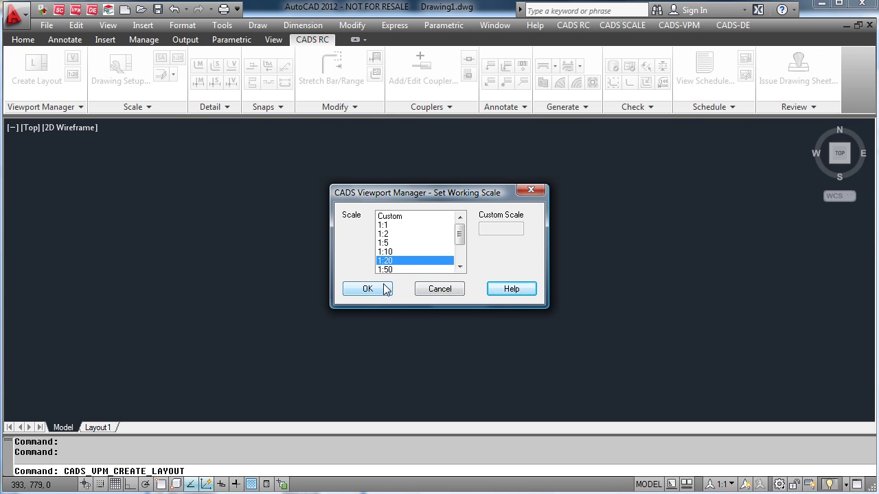
left_click(384, 290)
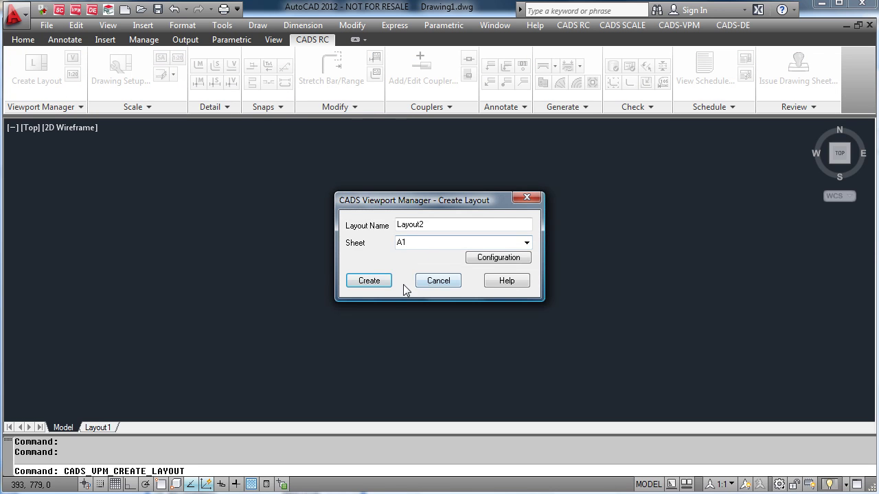
left_click_drag(445, 224, 403, 225)
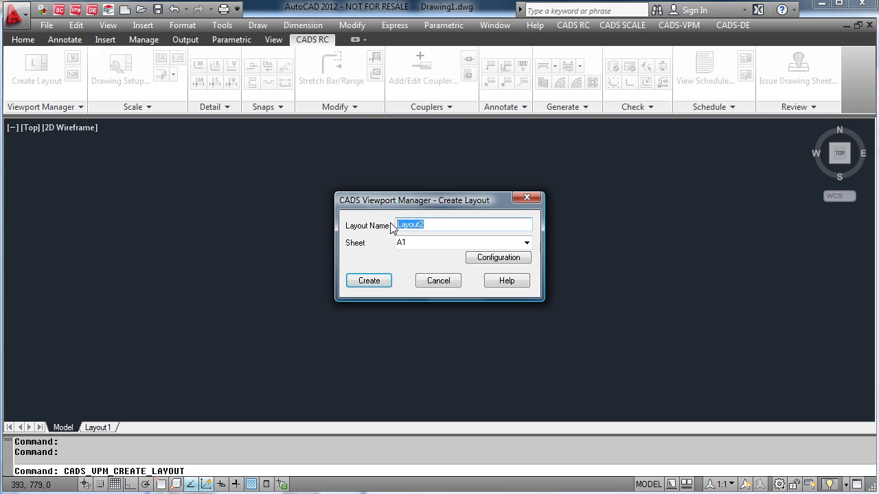
type("001")
left_click(527, 243)
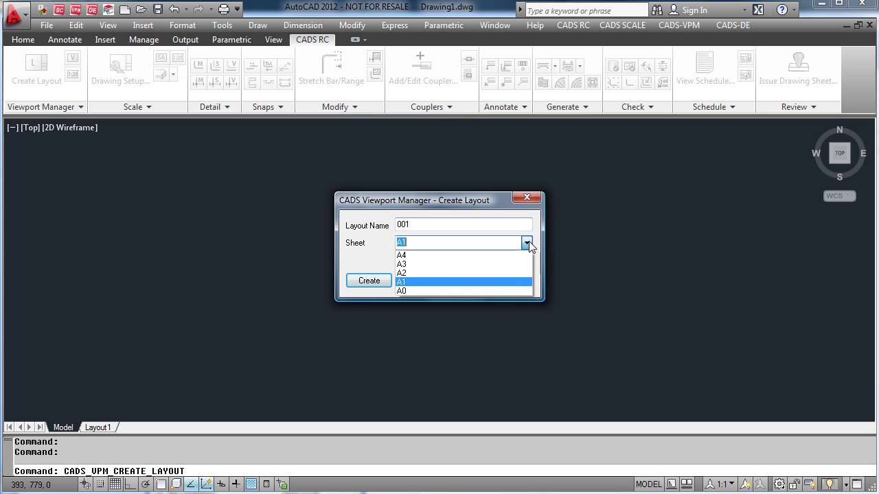
left_click(375, 257)
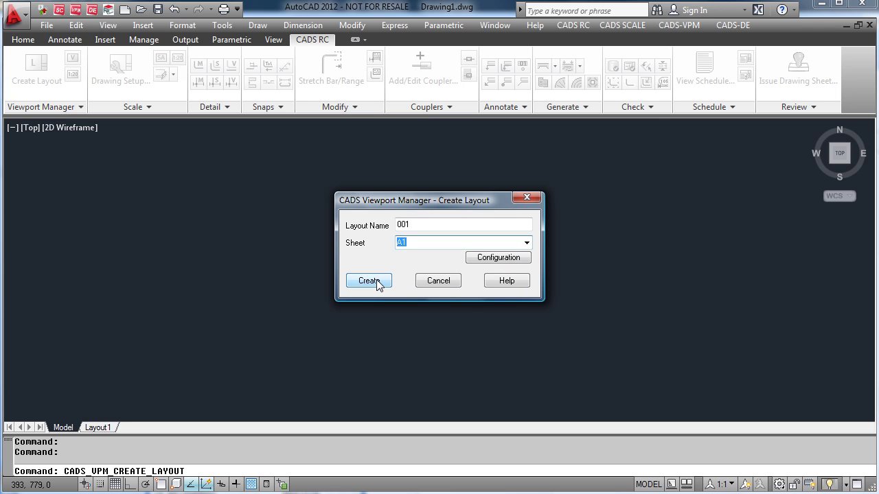
- Create sheet 001 and accept its title block fields (Demonstration Videos, VPM Video, Poole, Dorset)
left_click(377, 282)
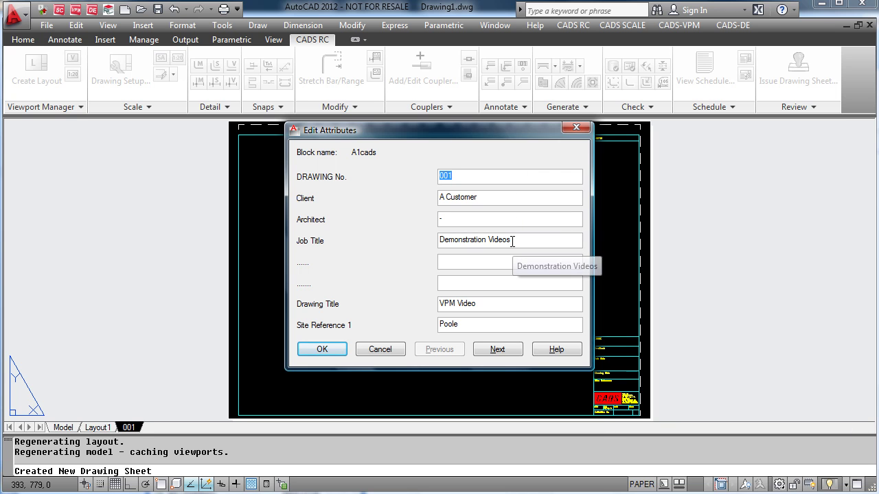
left_click(501, 350)
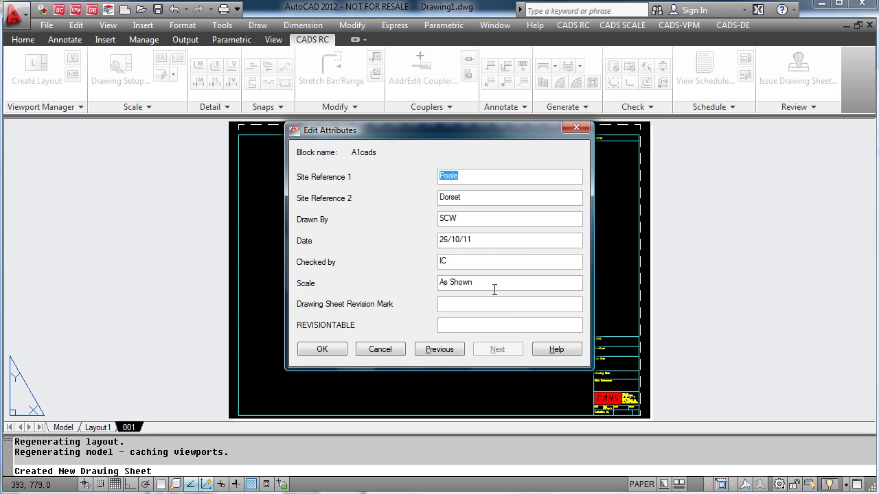
left_click(322, 350)
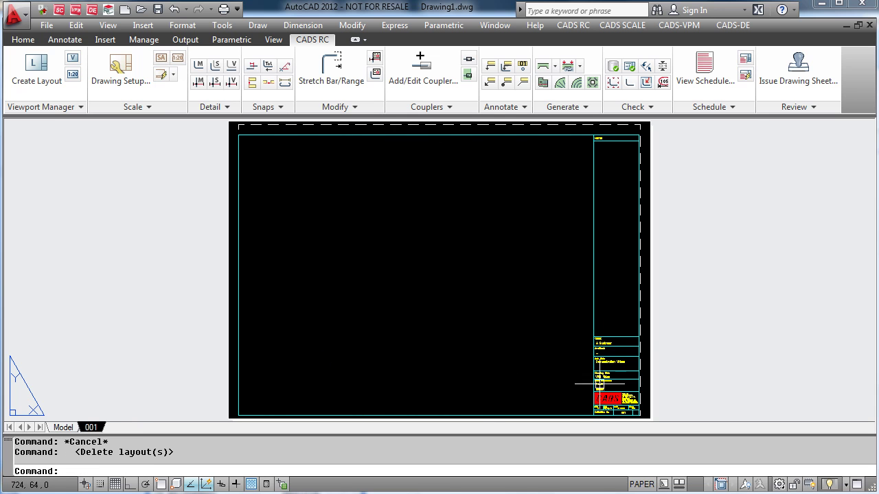
- Zoom in to inspect the title block on sheet 001, zoom extents, then go to Model space
middle_click_drag(587, 378, 537, 370)
scroll(537, 370, "up", 5)
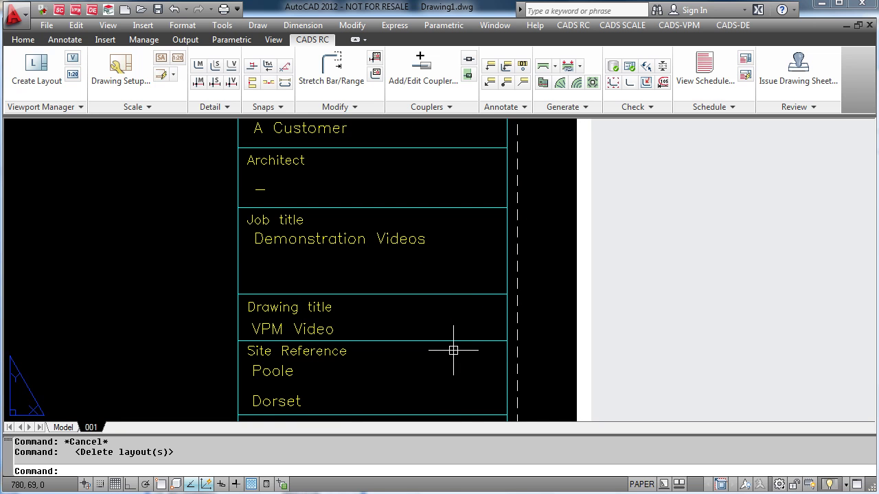
scroll(453, 351, "down", 8)
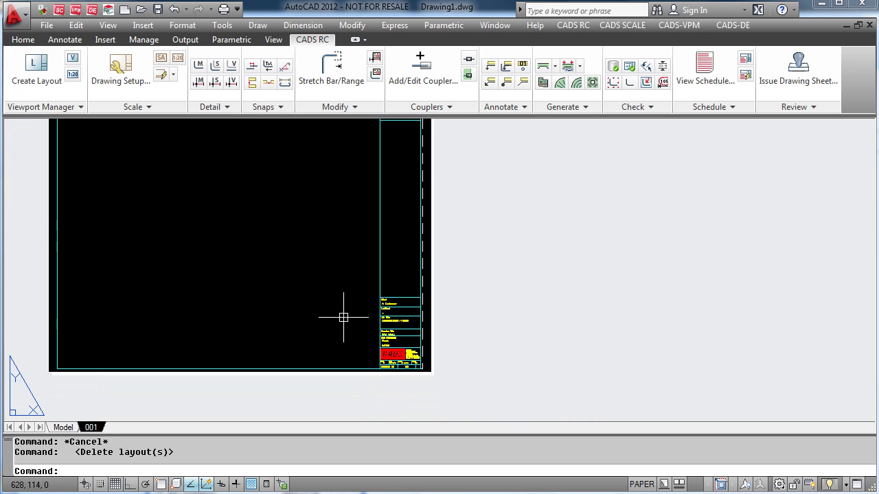
middle_click(345, 316)
middle_click(346, 316)
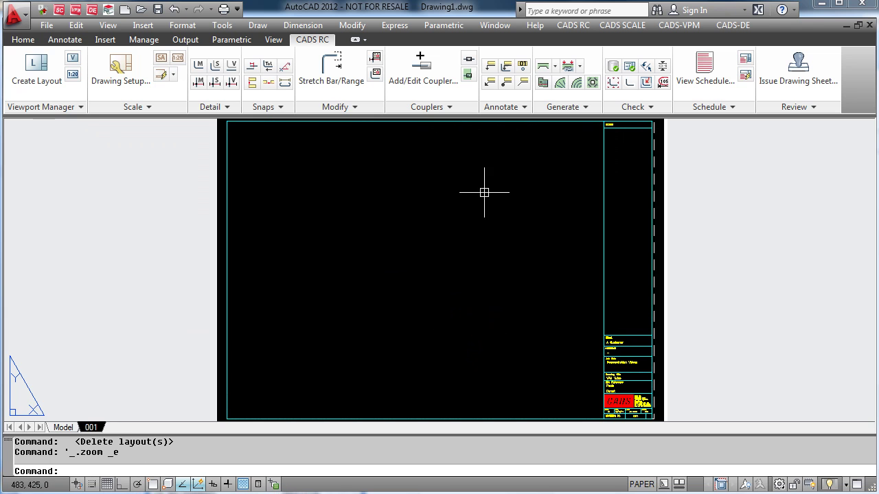
left_click(72, 427)
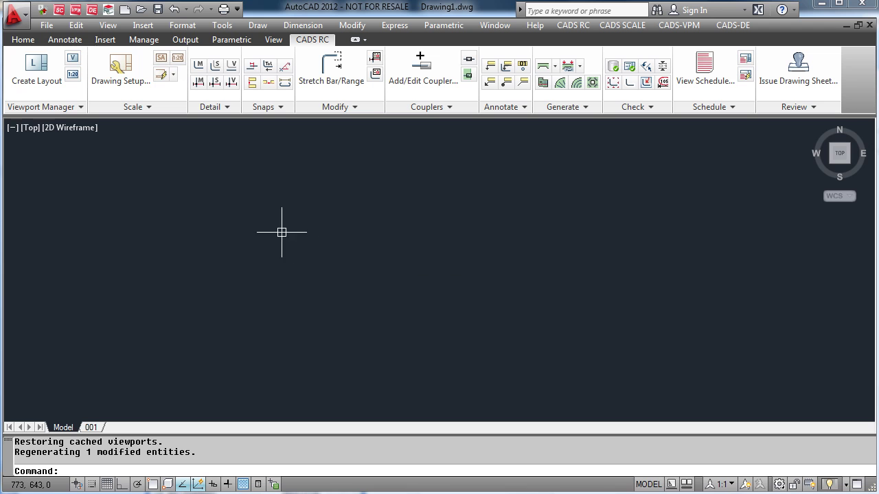
- Insert beam.dwg exploded into model space and zoom to its full extent
left_click(35, 41)
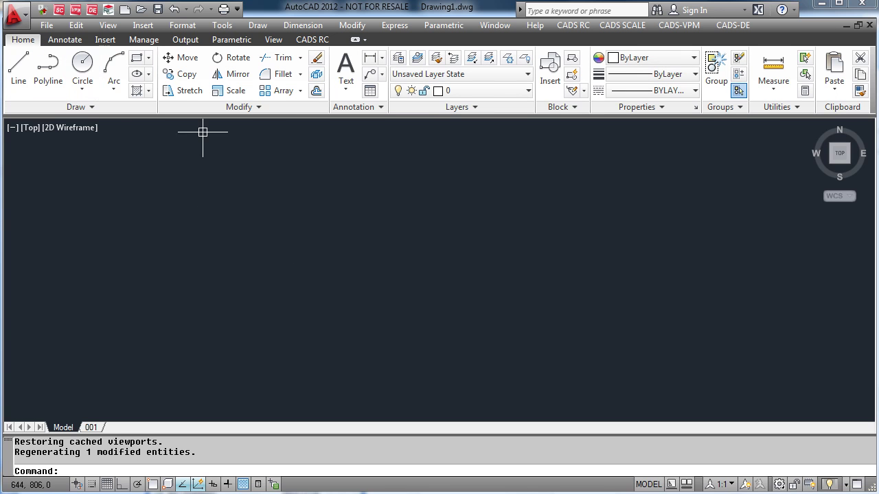
left_click(548, 75)
left_click(516, 121)
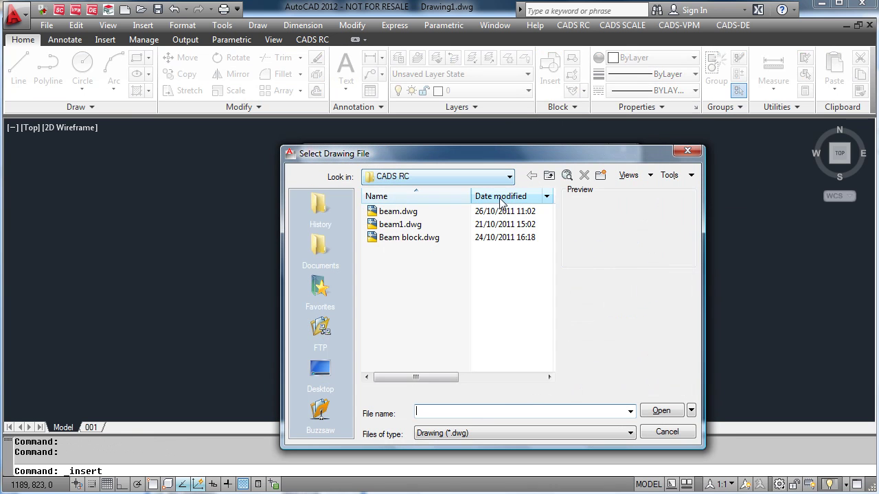
left_click(398, 212)
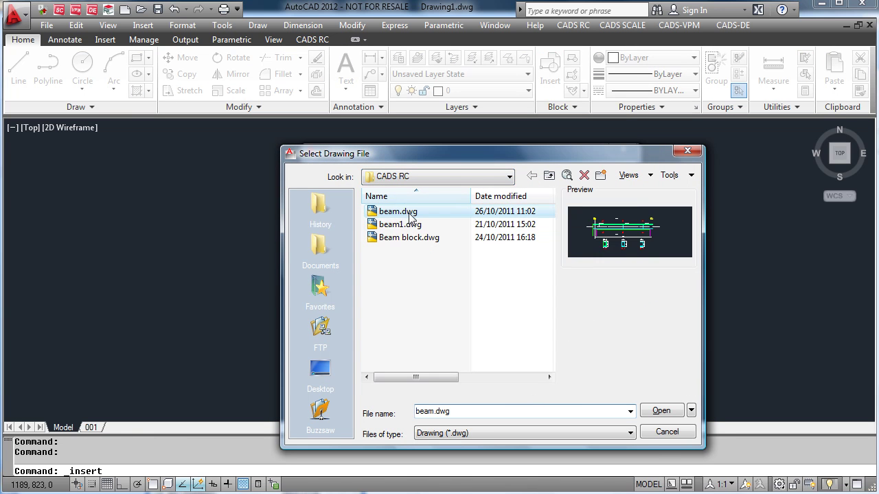
left_click(661, 411)
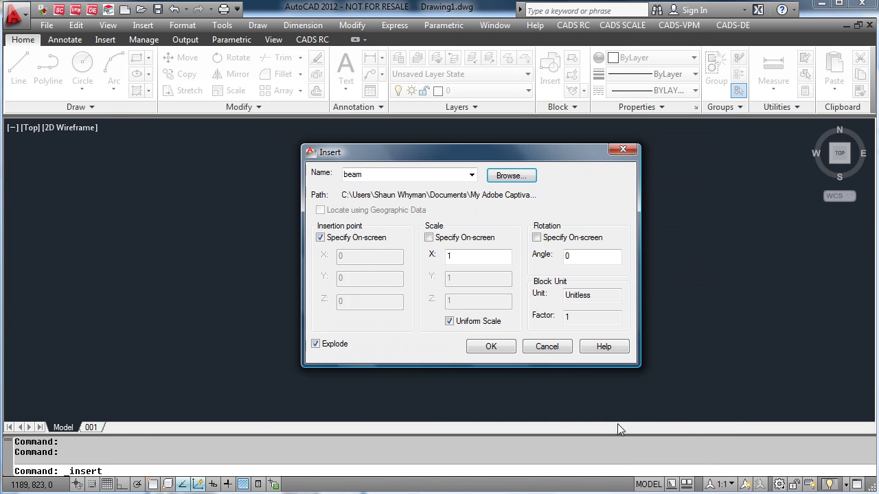
left_click(501, 352)
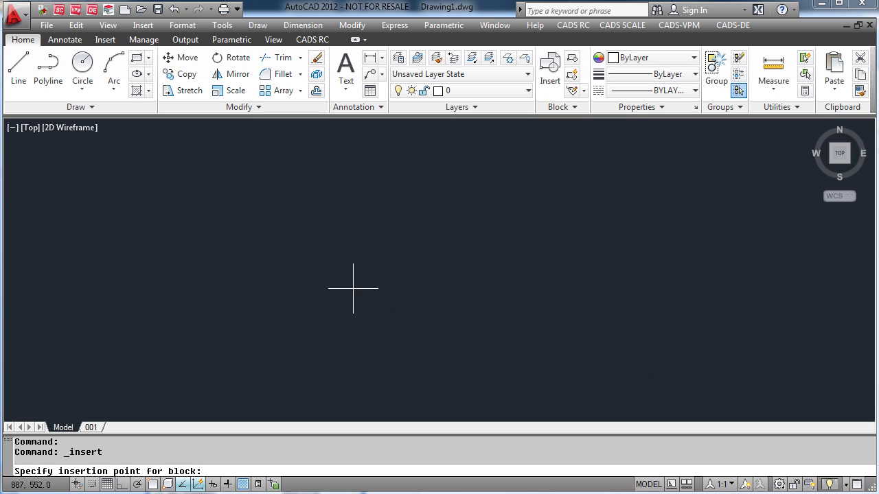
left_click(321, 178)
middle_click(264, 157)
middle_click(265, 157)
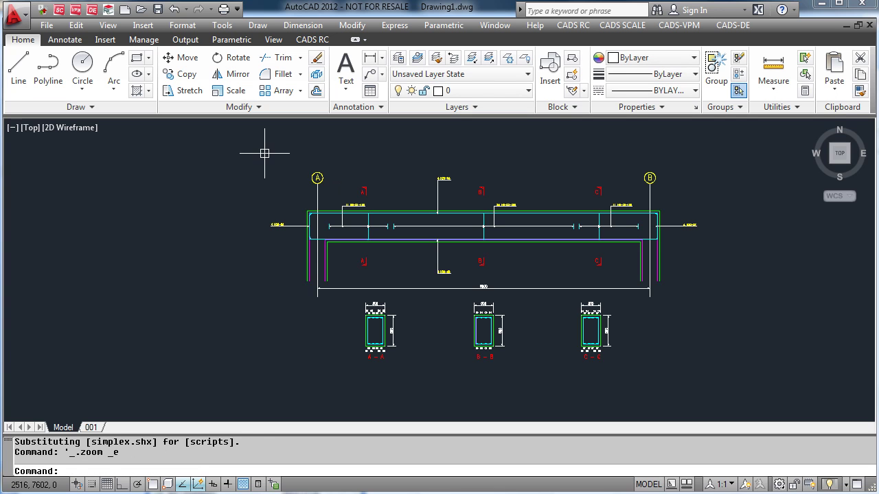
- On sheet 001, draw a 1:20 viewport across the upper half showing the beam and sections
left_click(91, 428)
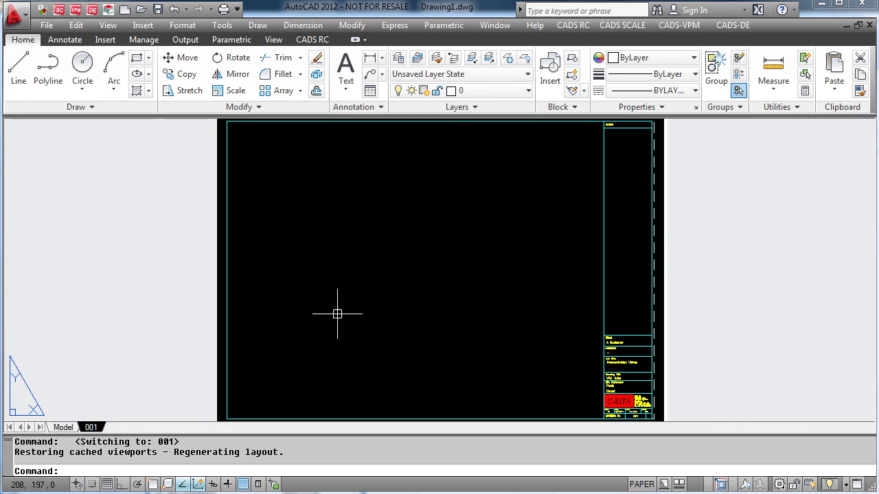
left_click(313, 39)
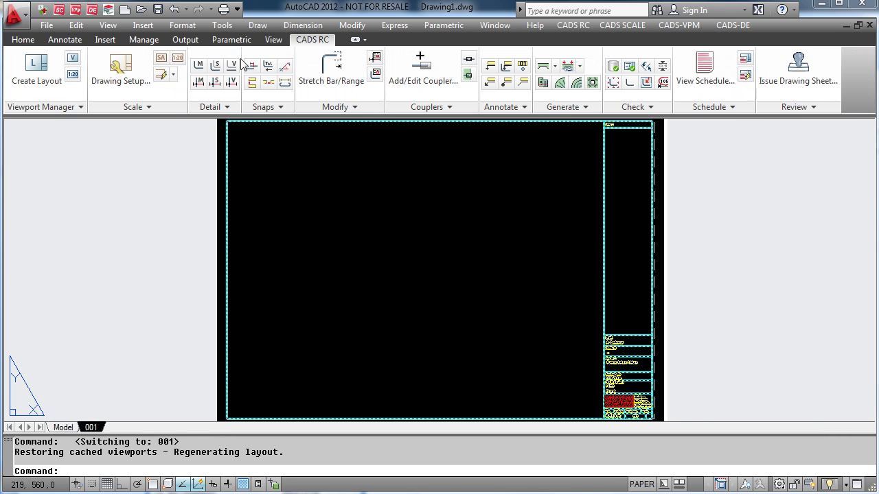
left_click(75, 65)
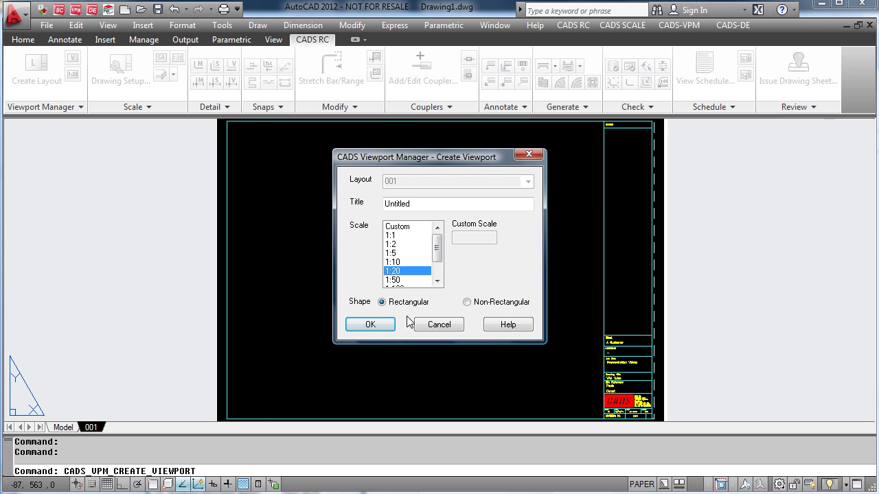
left_click(371, 324)
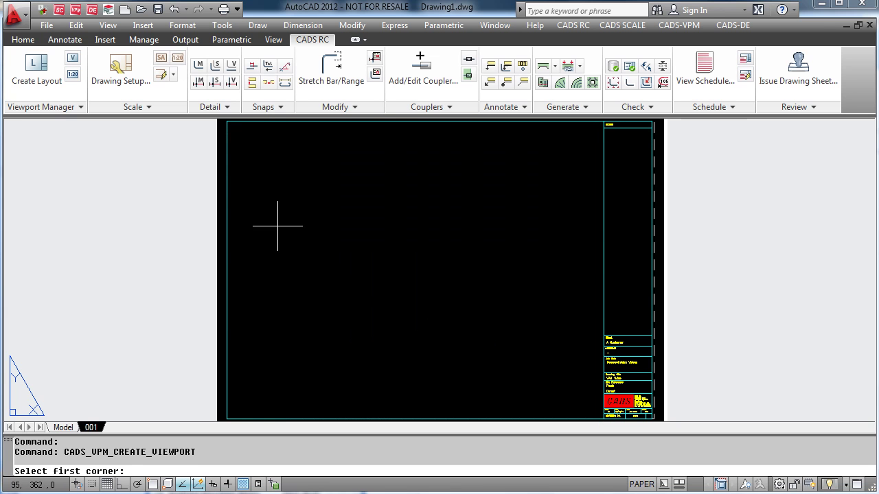
left_click(229, 121)
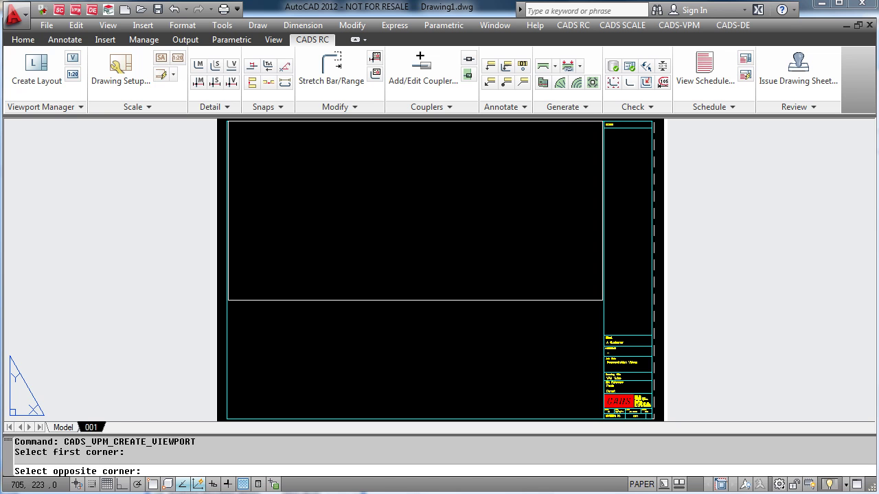
left_click(602, 299)
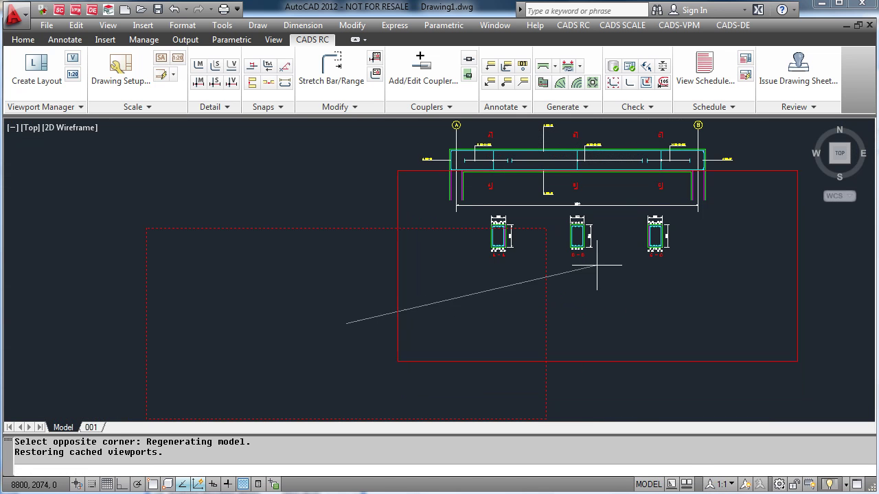
left_click(577, 203)
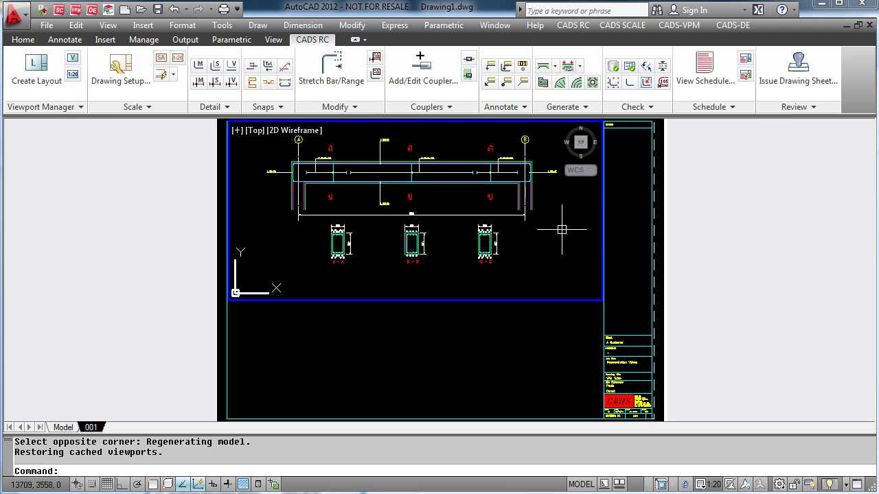
- Draw a second, empty 1:10 viewport across the lower part of sheet 001
left_click(73, 61)
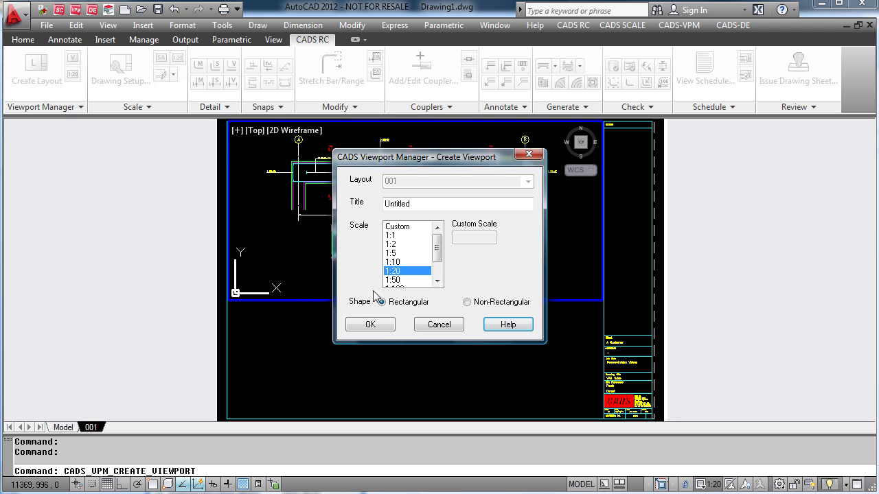
left_click(406, 262)
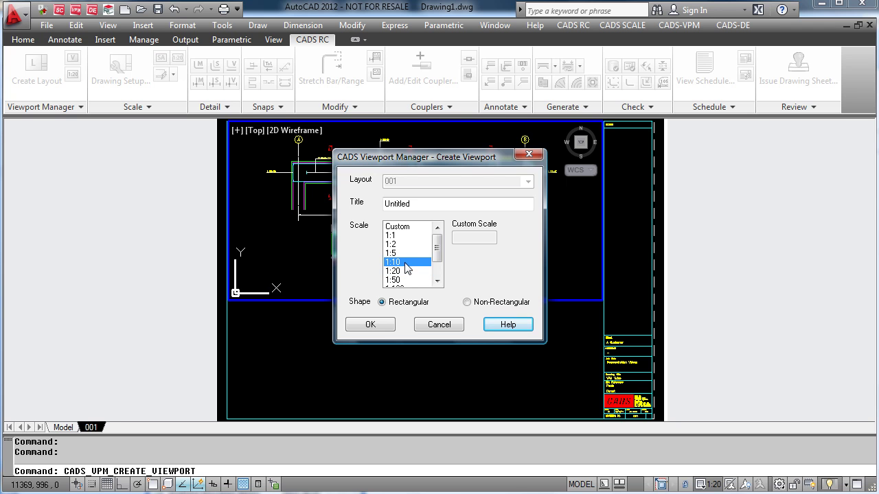
left_click(374, 325)
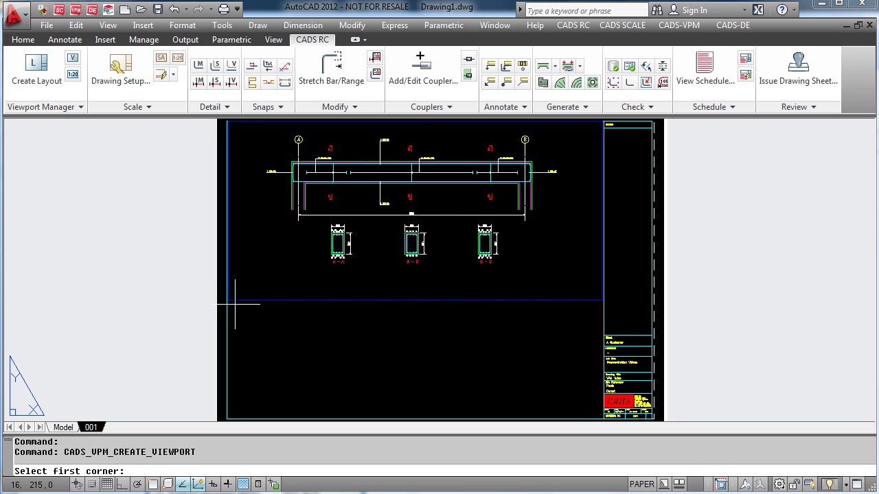
left_click(228, 301)
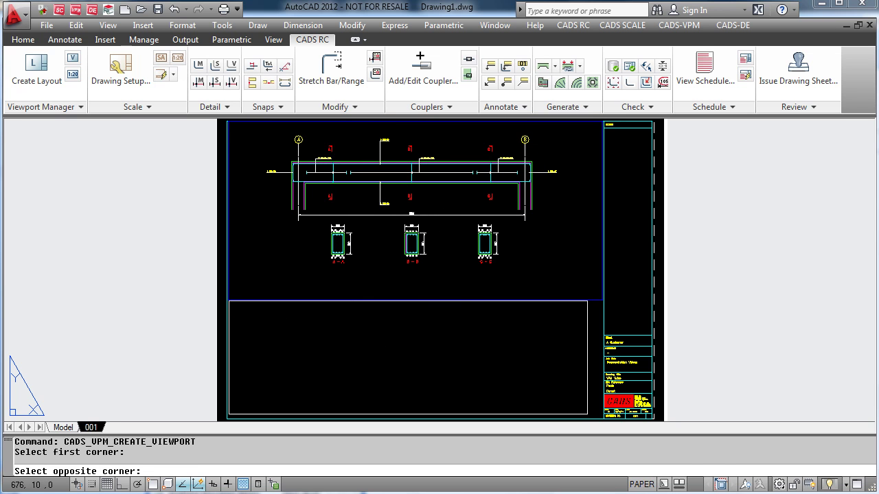
left_click(599, 416)
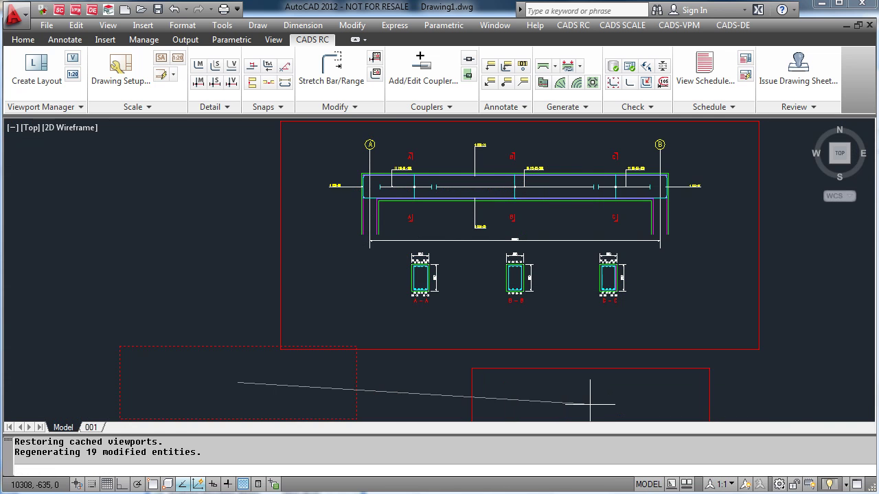
scroll(590, 405, "down", 2)
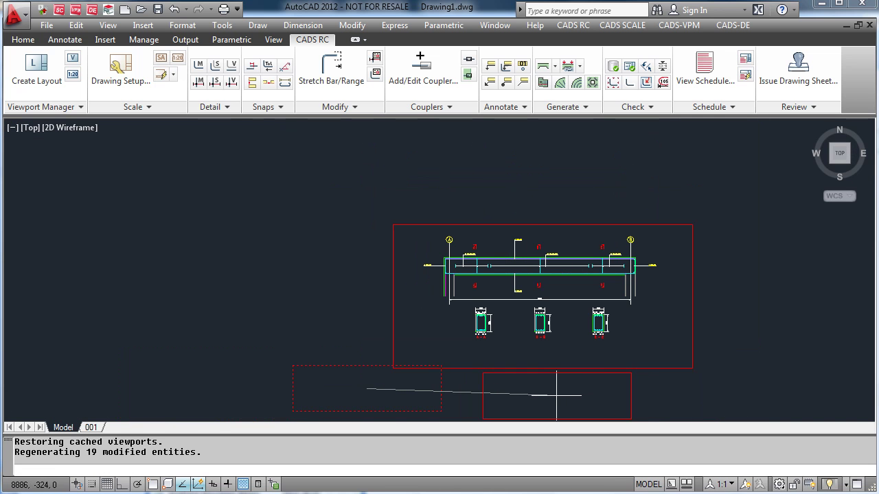
key("ctrl+Page_Down")
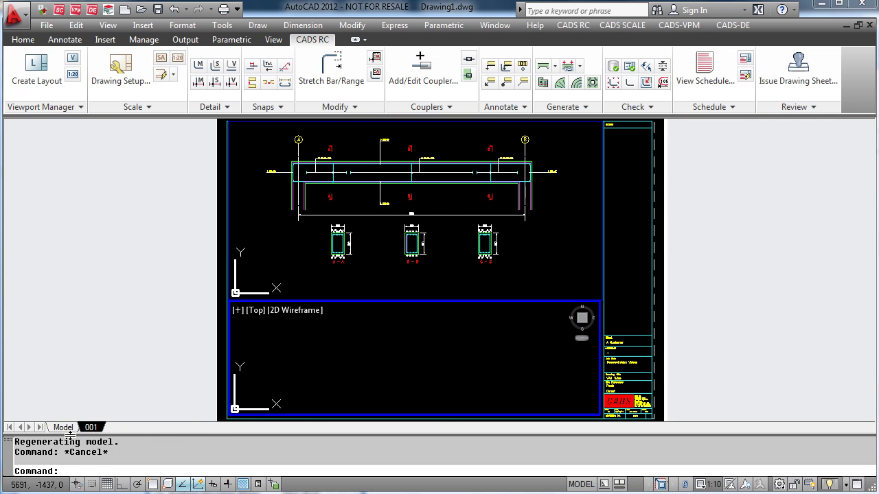
- Move sections A–A, B–B and C–C into the lower viewport's red frame in model space
left_click(64, 427)
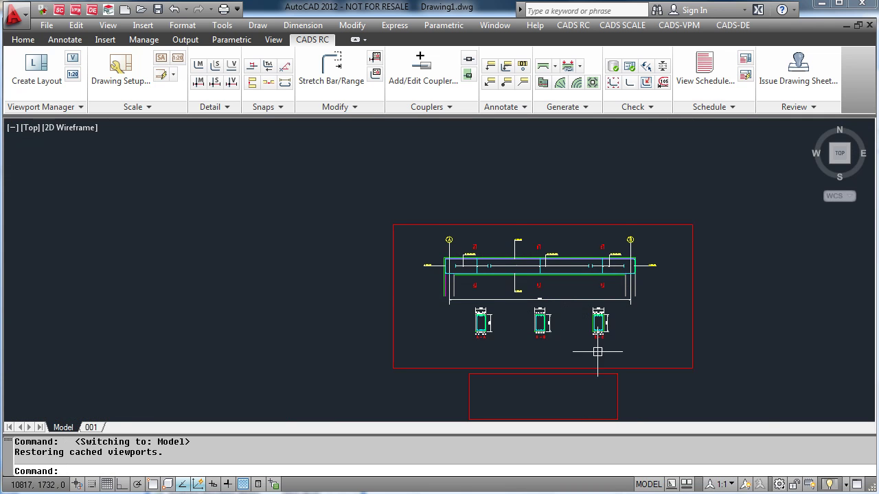
middle_click_drag(580, 356, 490, 255)
scroll(445, 204, "up", 3)
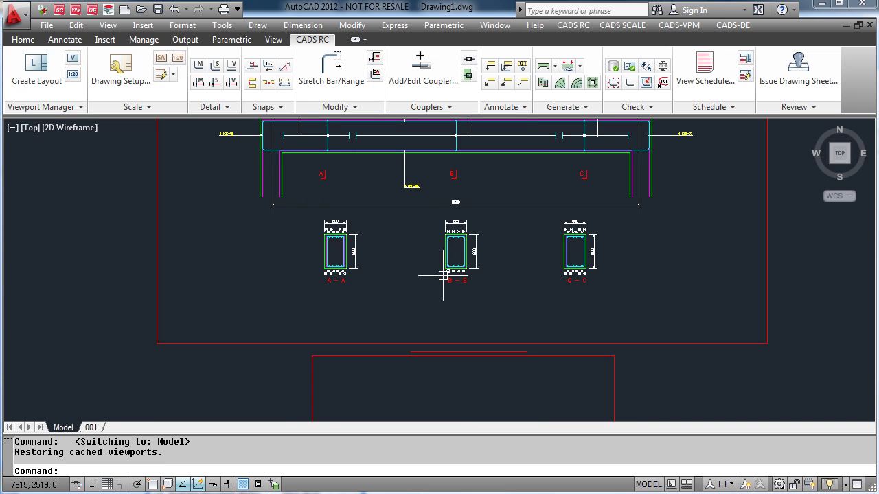
left_click(23, 41)
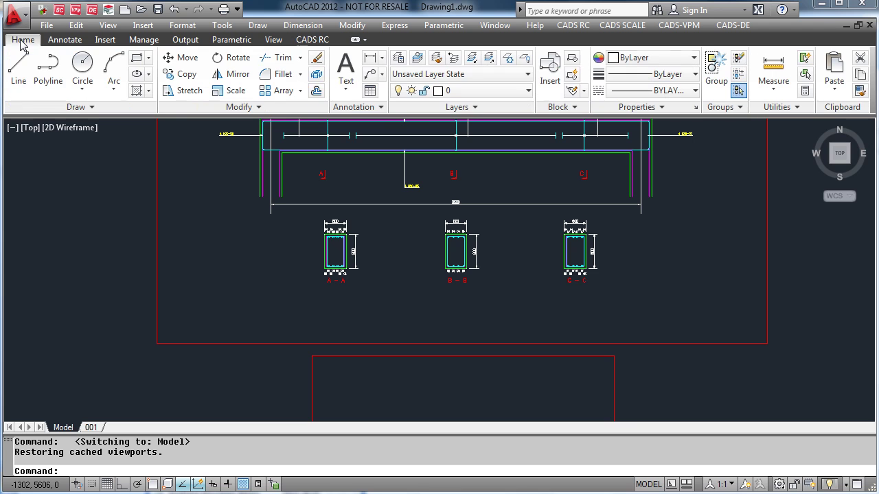
left_click(173, 57)
left_click(296, 213)
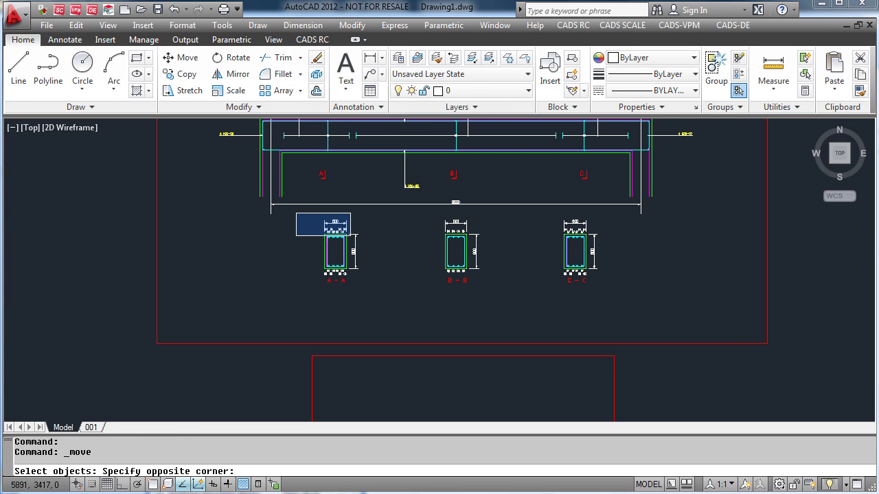
left_click(632, 306)
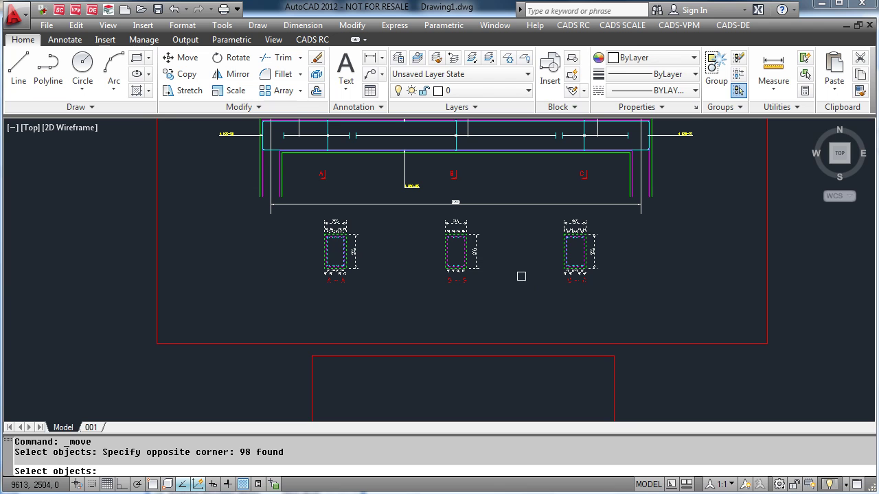
key("Return")
left_click(494, 228)
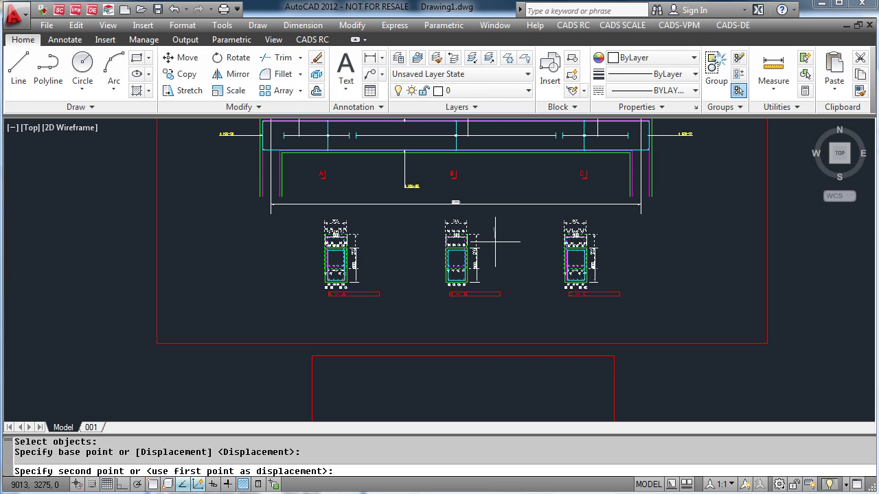
left_click(490, 372)
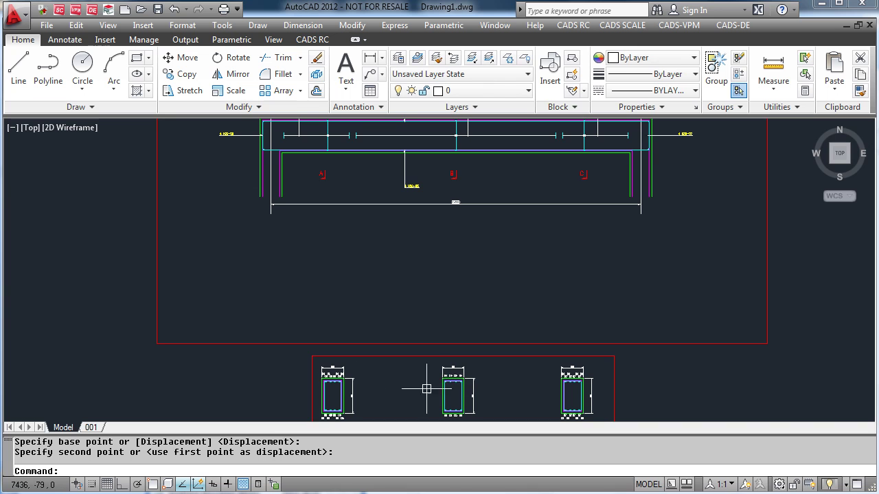
scroll(461, 200, "up", 3)
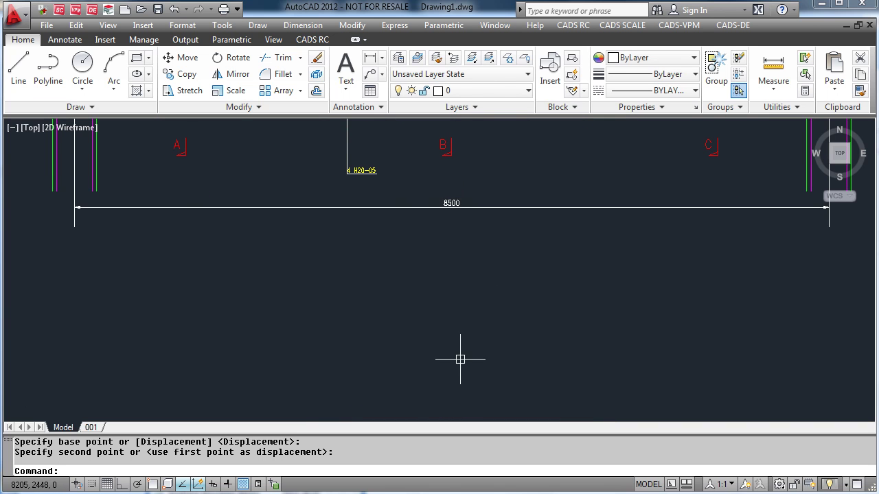
middle_click_drag(461, 329, 468, 127)
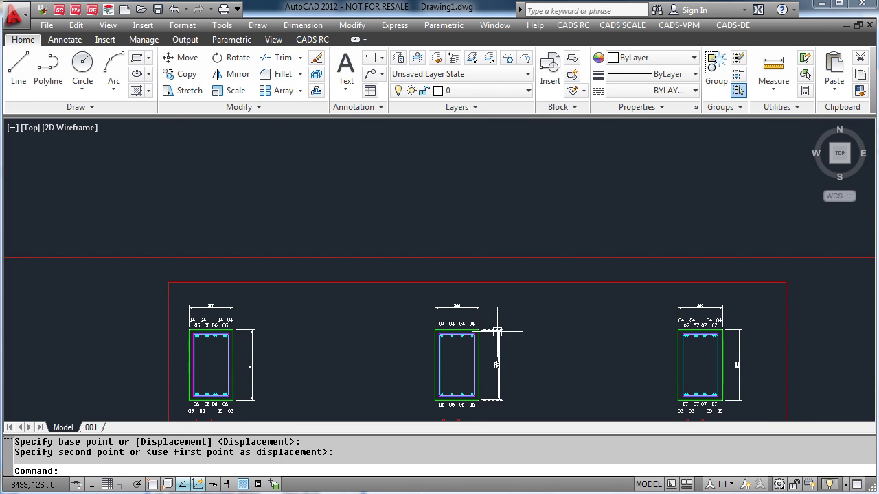
- Stretch the lower viewport's right-hand corners left so section C–C falls outside it
left_click(92, 426)
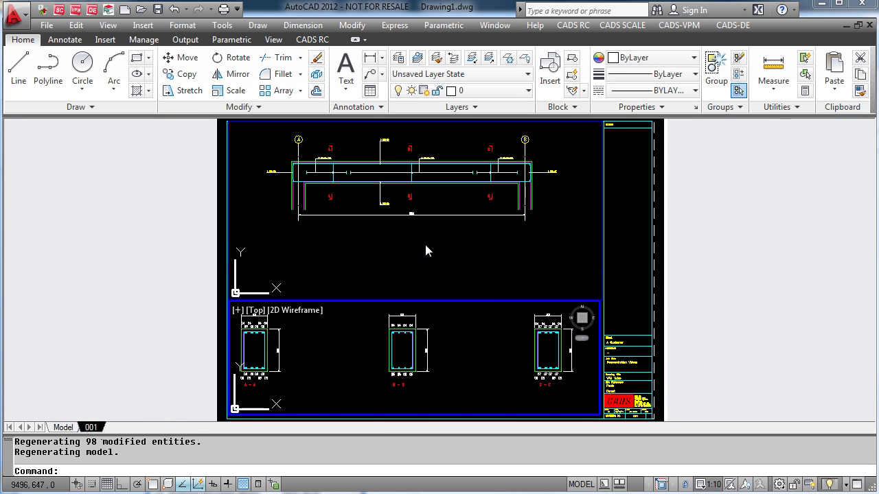
scroll(425, 250, "up", 2)
scroll(425, 250, "down", 2)
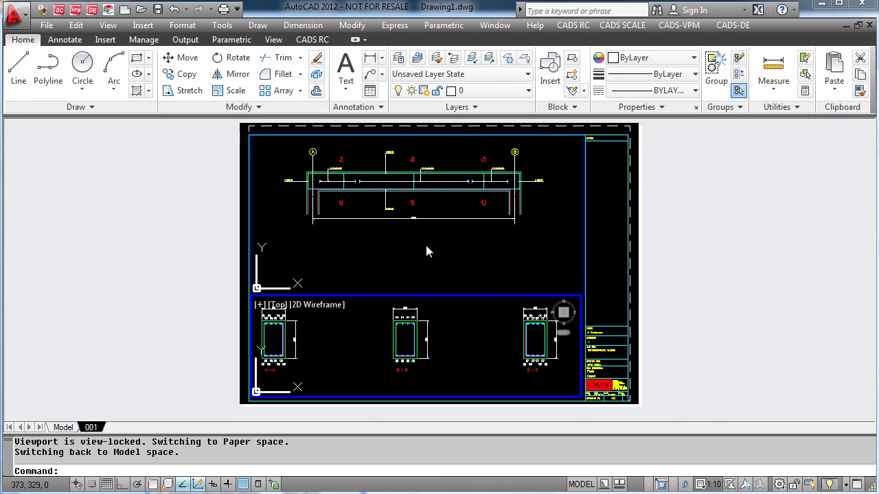
double_click(609, 275)
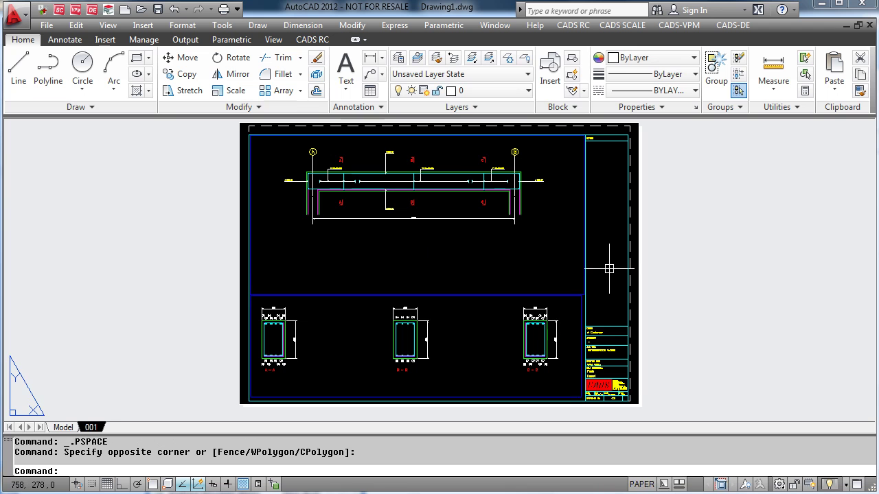
left_click(582, 303)
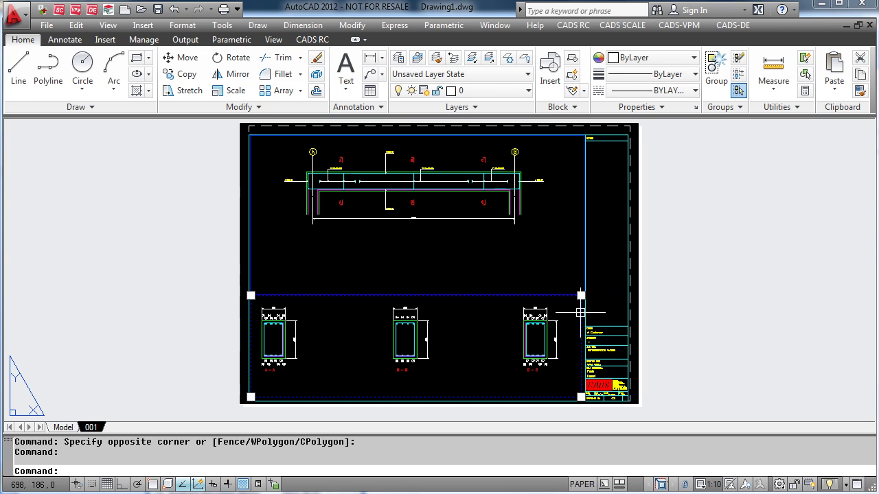
left_click(581, 396)
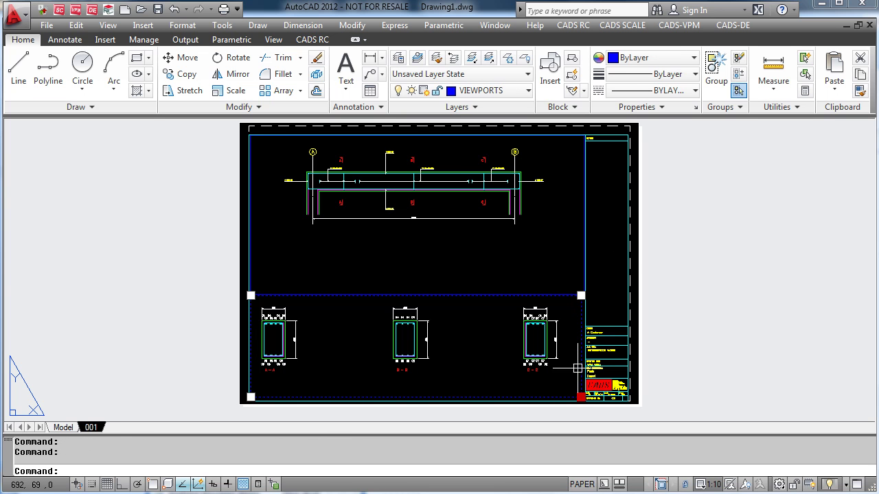
left_click(581, 295, "shift")
left_click(581, 295)
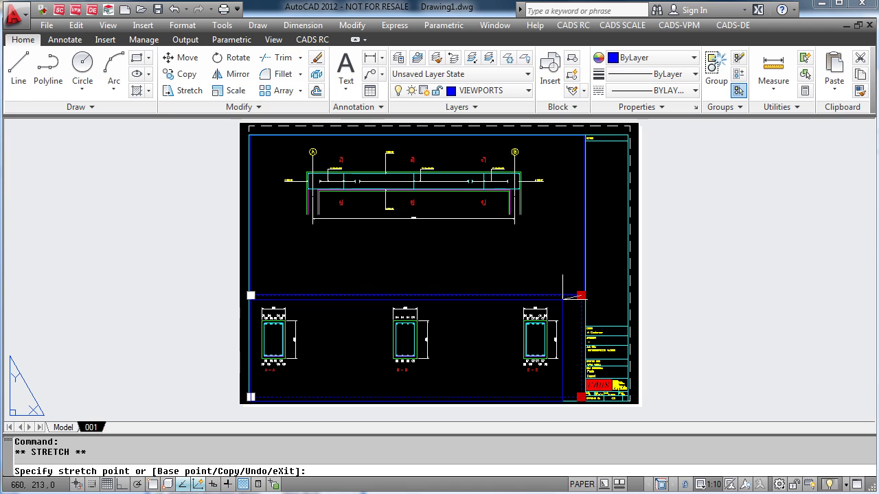
left_click(460, 312)
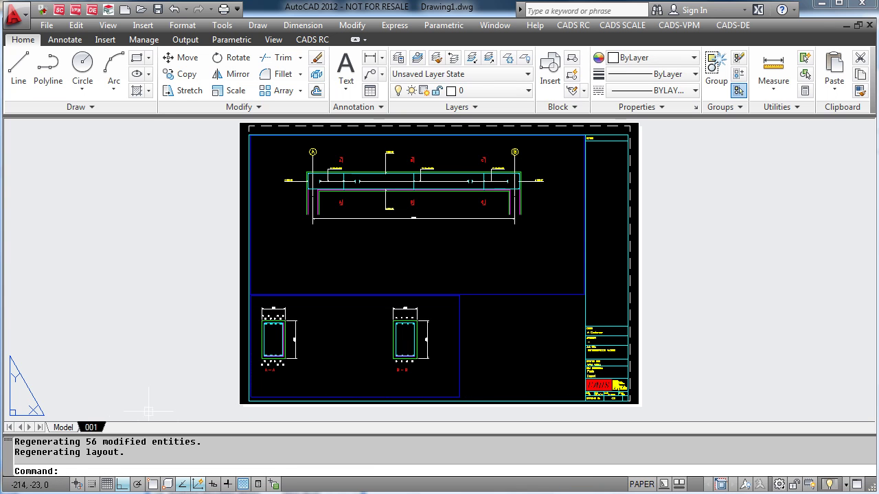
- Add a 1:5 viewport at the lower right of sheet 001 showing section C–C
left_click(63, 427)
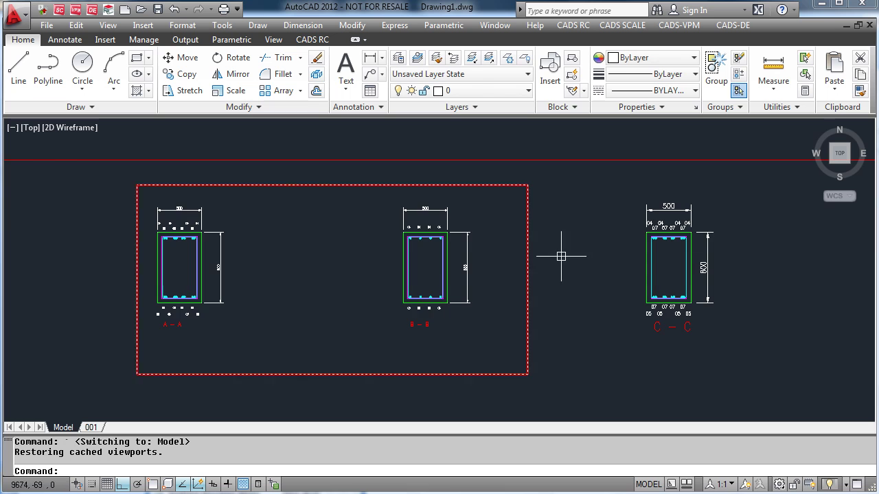
scroll(620, 202, "up", 2)
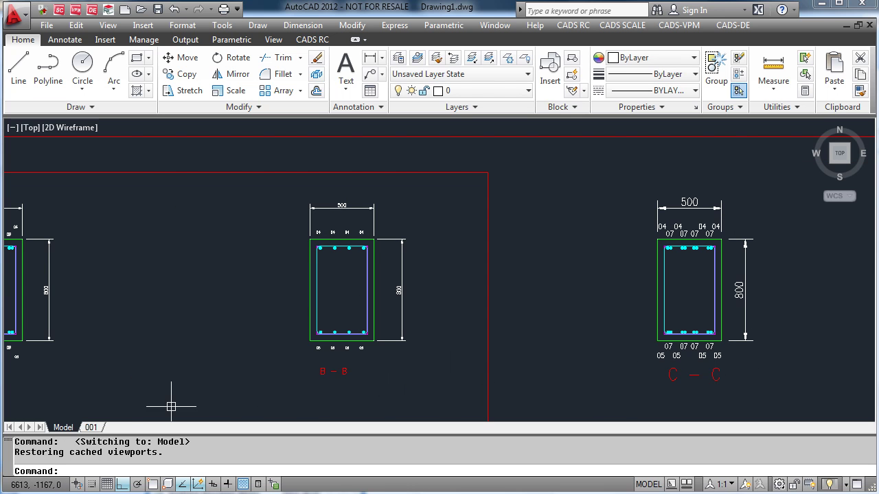
left_click(91, 427)
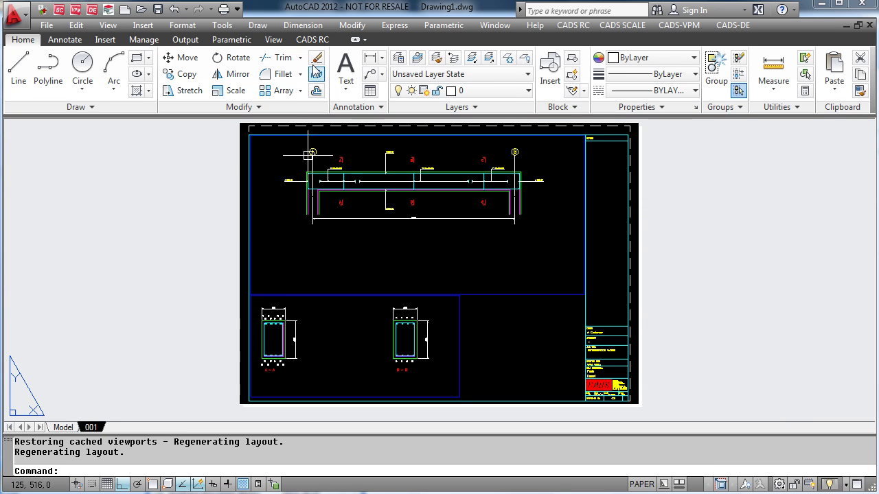
left_click(312, 41)
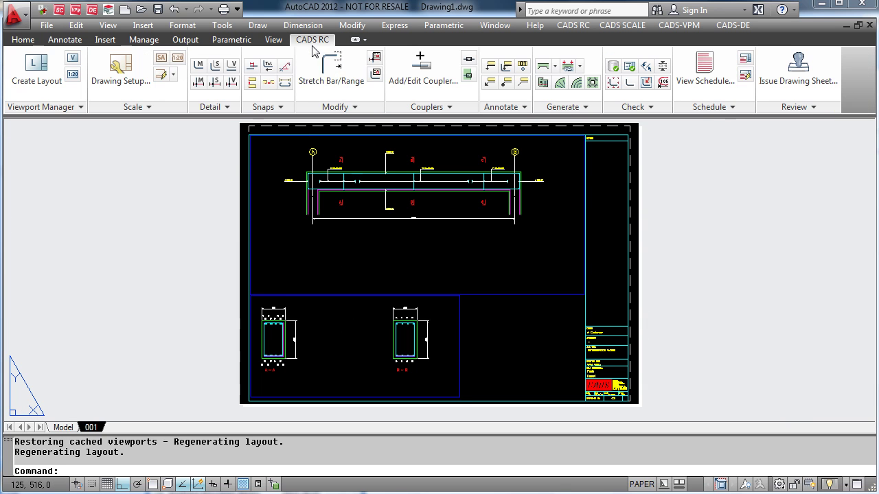
left_click(73, 61)
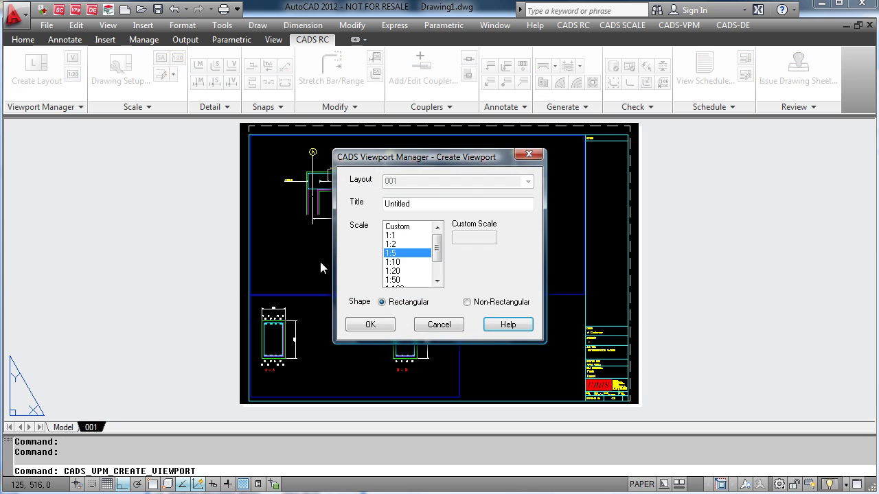
left_click(371, 325)
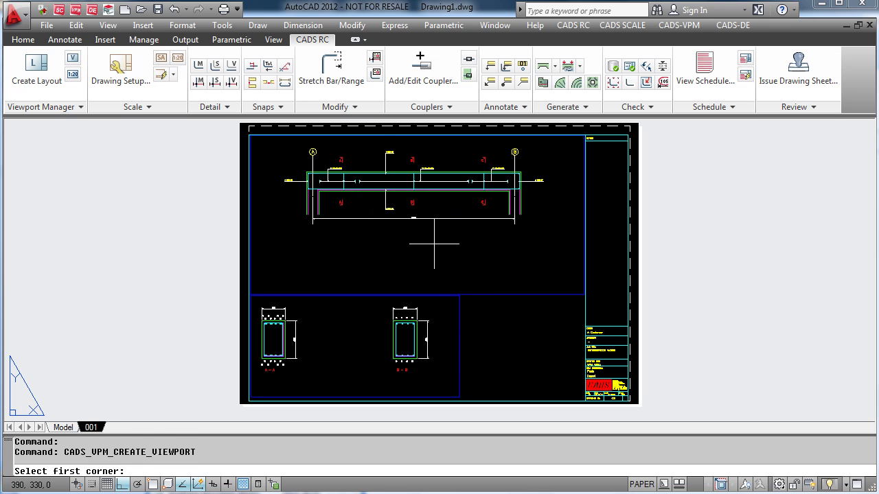
left_click(432, 245)
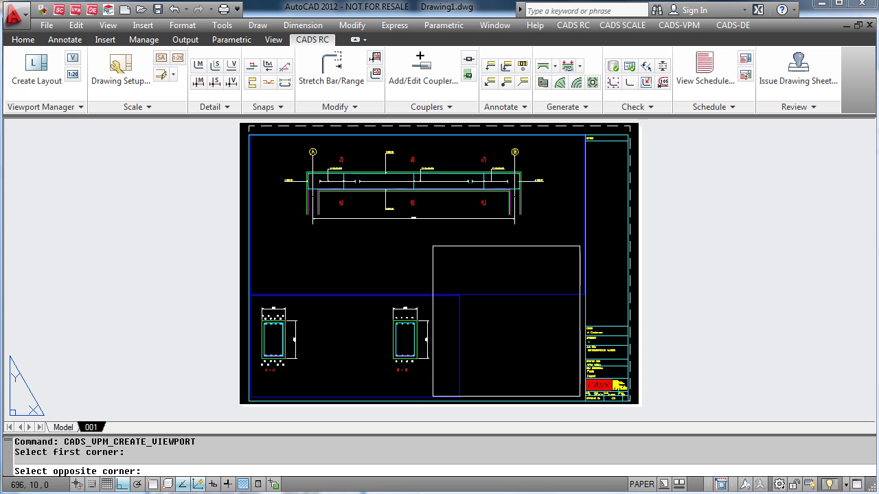
left_click(582, 400)
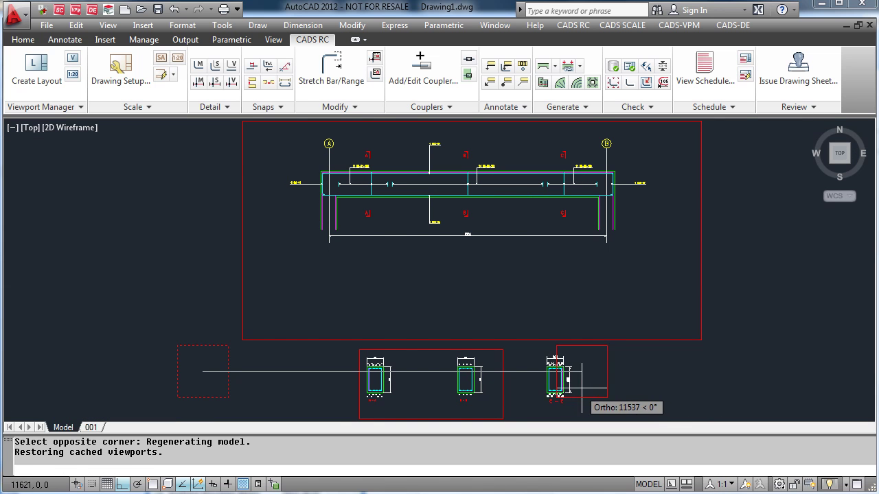
key("F8")
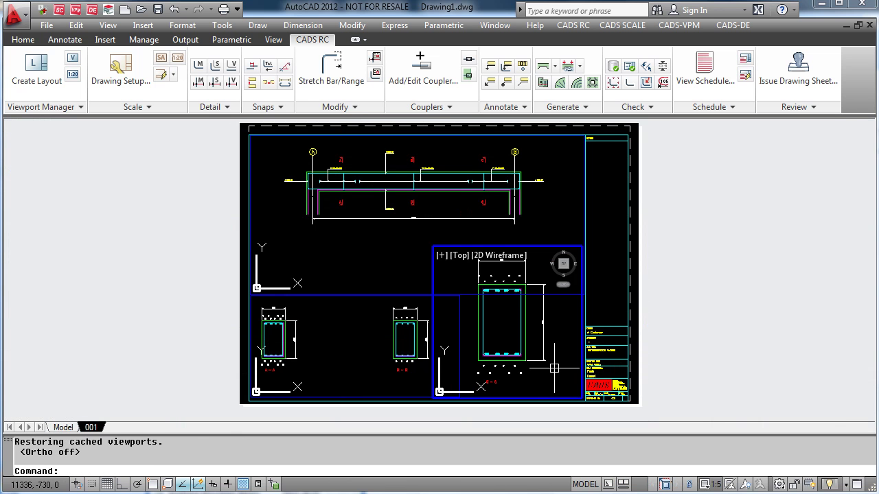
scroll(502, 293, "up", 3)
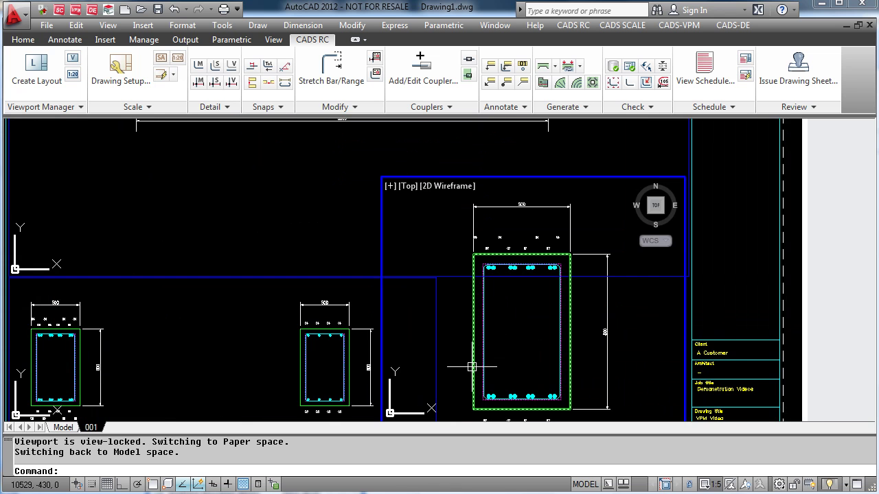
- Pan around sections B–B and C–C in model space to review them, then return to sheet 001
middle_click_drag(494, 332, 506, 300)
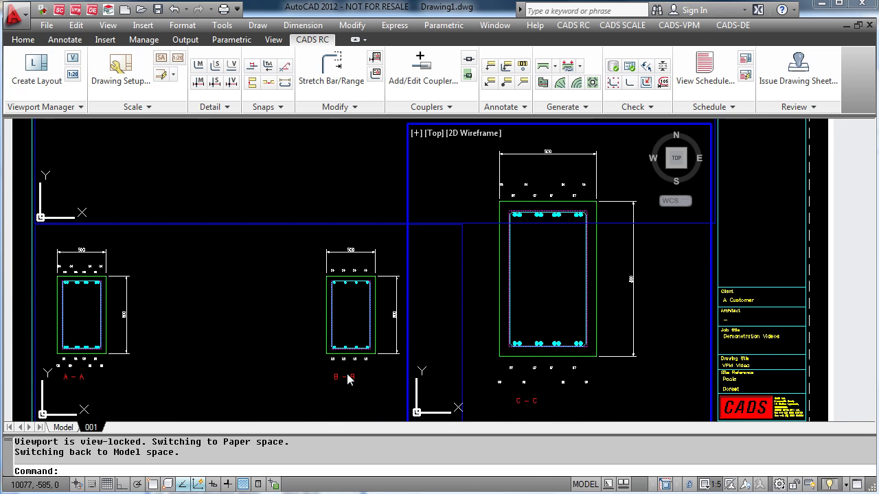
left_click(63, 427)
scroll(545, 374, "up", 5)
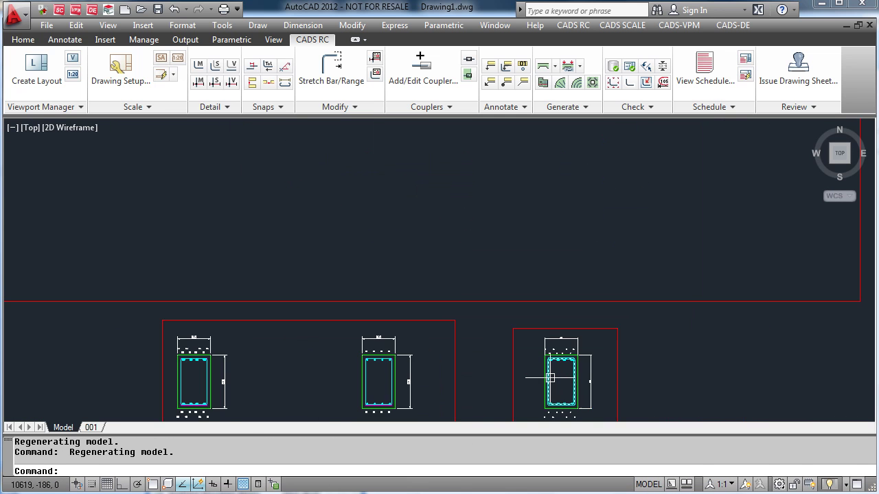
middle_click_drag(543, 372, 563, 249)
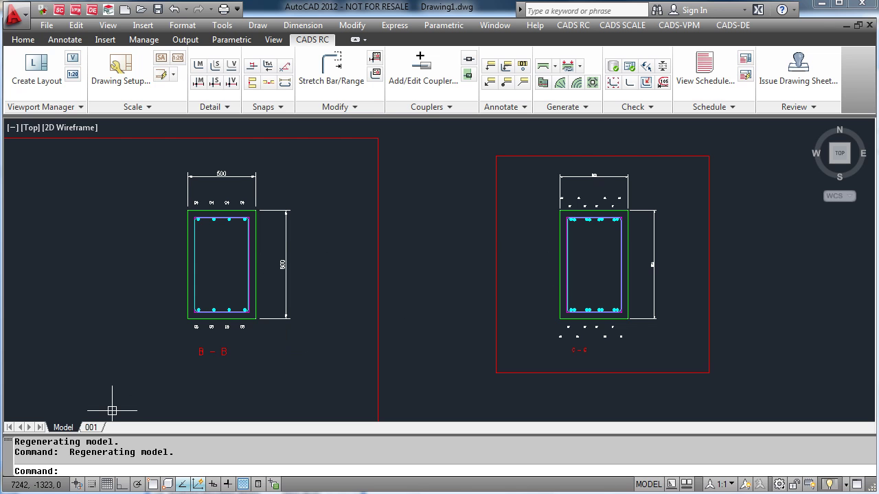
left_click(90, 427)
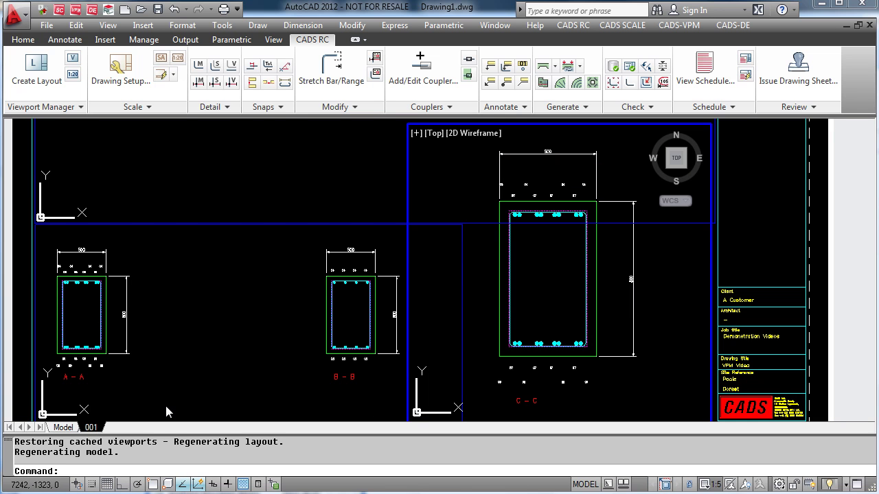
- Switch off the VIEWPORTS layer from the Home tab's layer list to hide the blue viewport borders
left_click(33, 41)
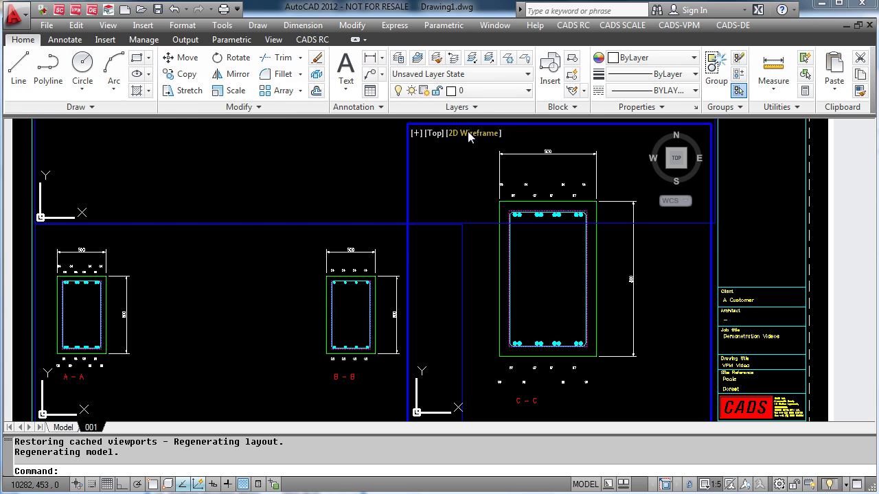
left_click(528, 91)
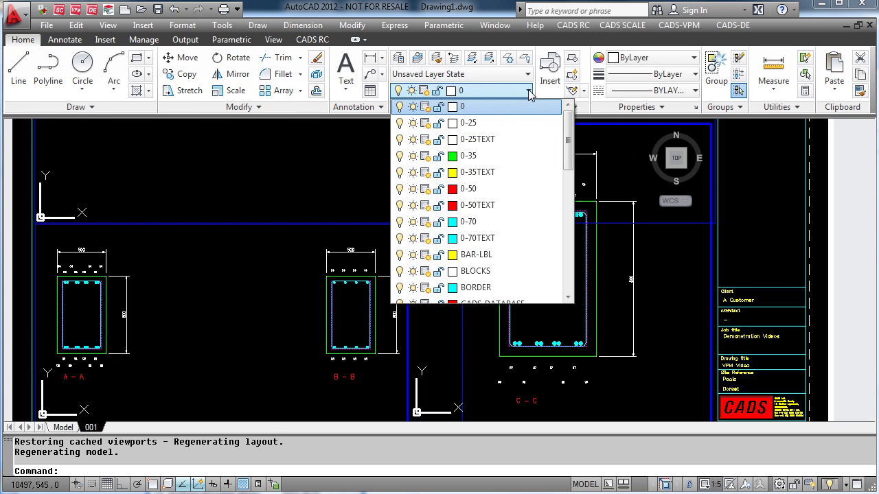
left_click_drag(567, 142, 563, 250)
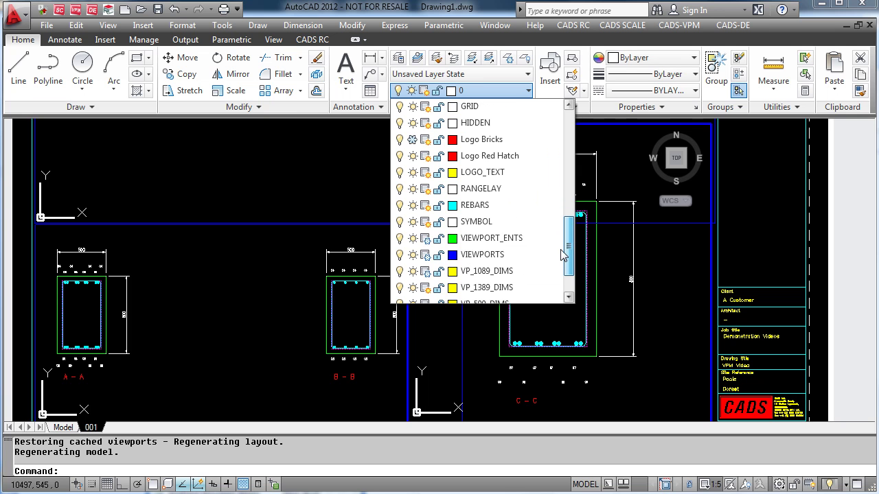
left_click(400, 254)
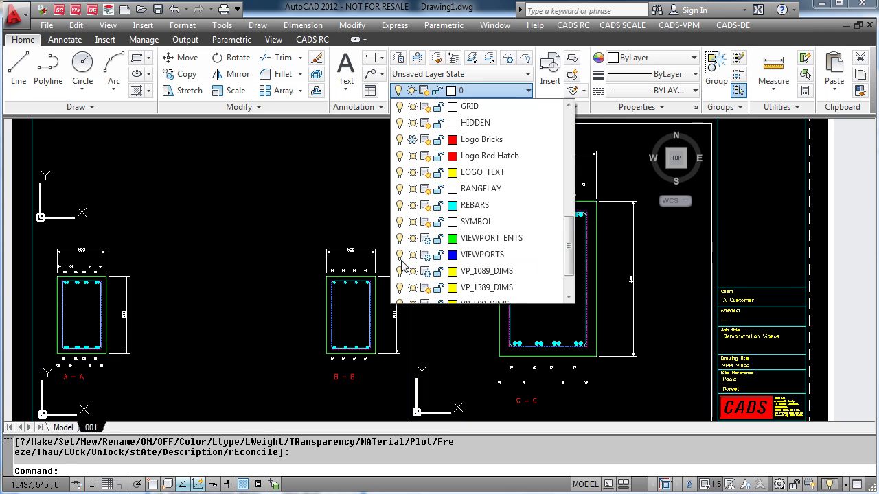